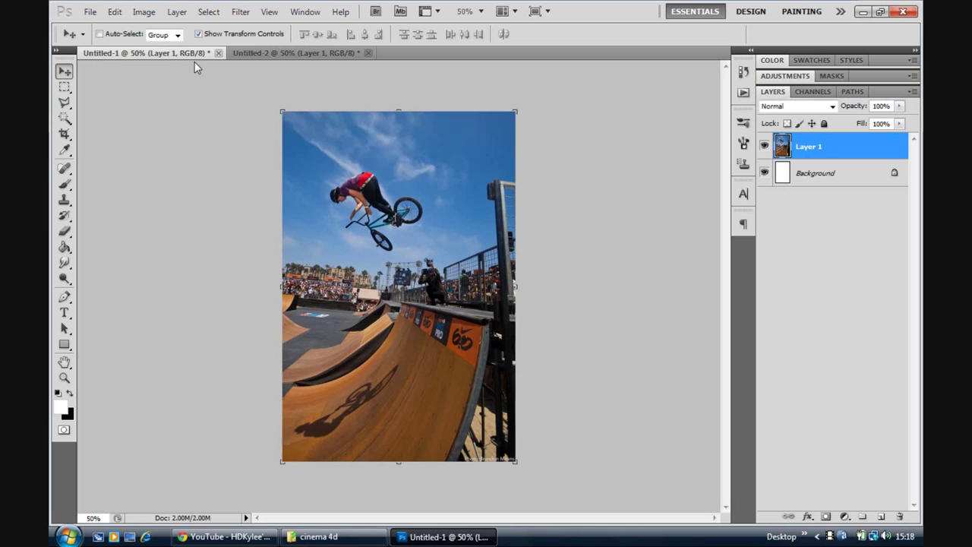
- Convert the BMX photo in Untitled-1 to grayscale with the Black & White adjustment at its default settings
left_click(115, 12)
mouse_move(144, 12)
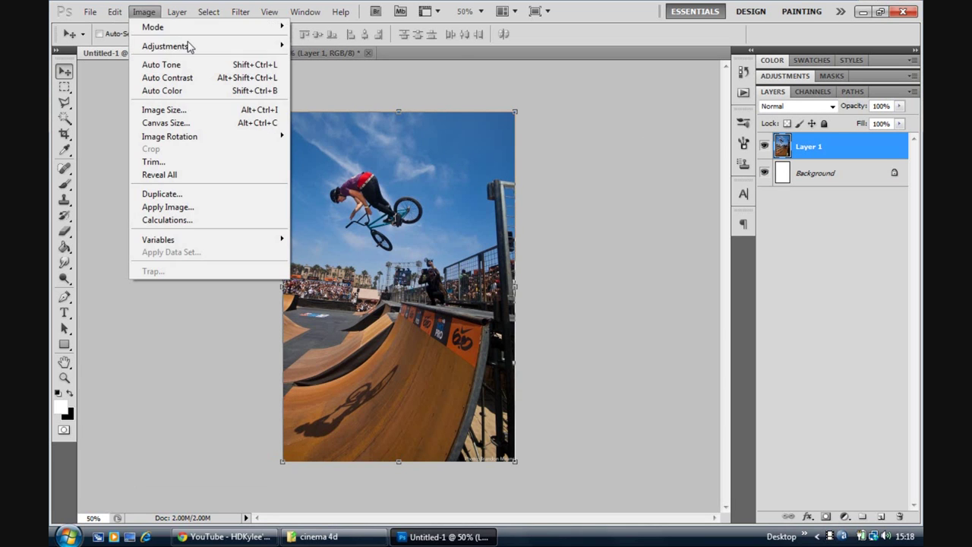
mouse_move(235, 47)
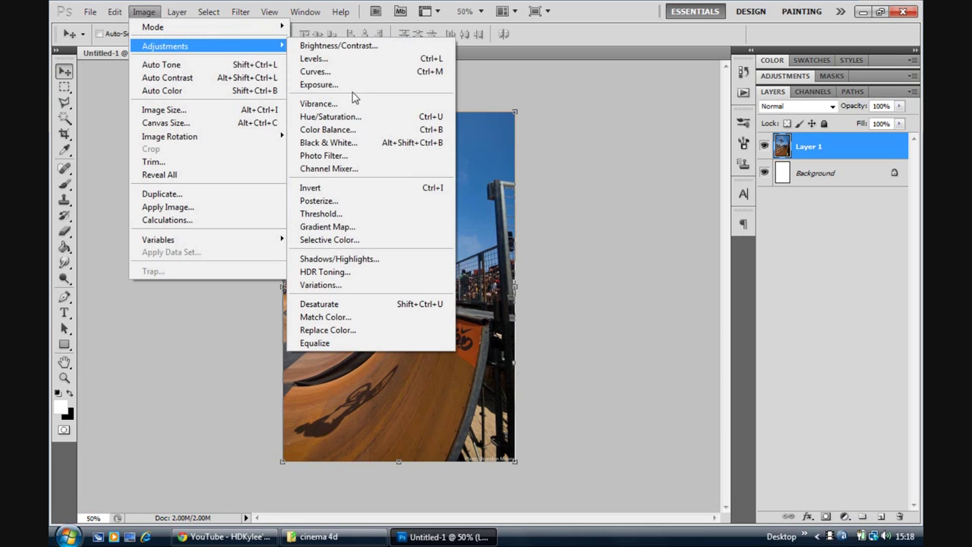
left_click(392, 144)
left_click(599, 93)
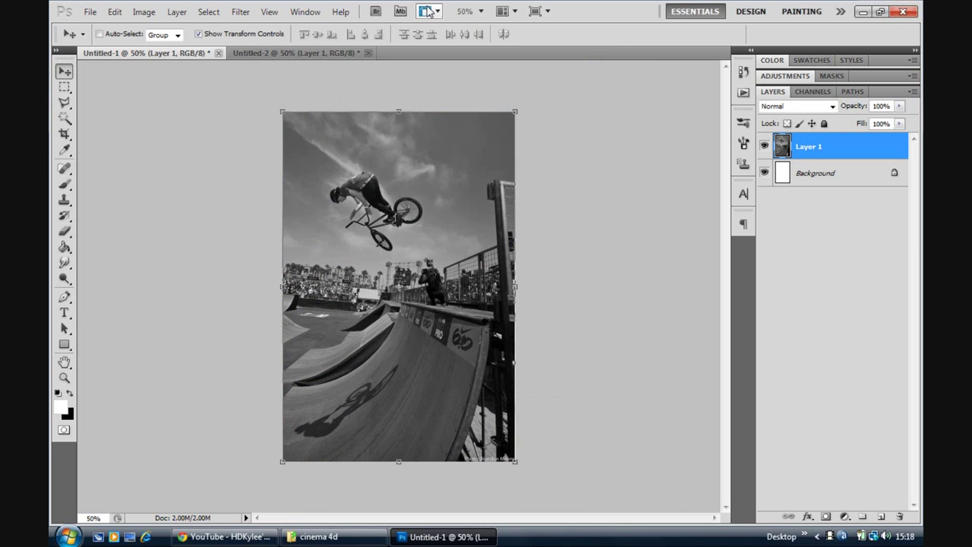
- In Untitled-2, trace the large ramp's outer side edge with the Pen tool, from the photo's lower border up to the coping
left_click(279, 51)
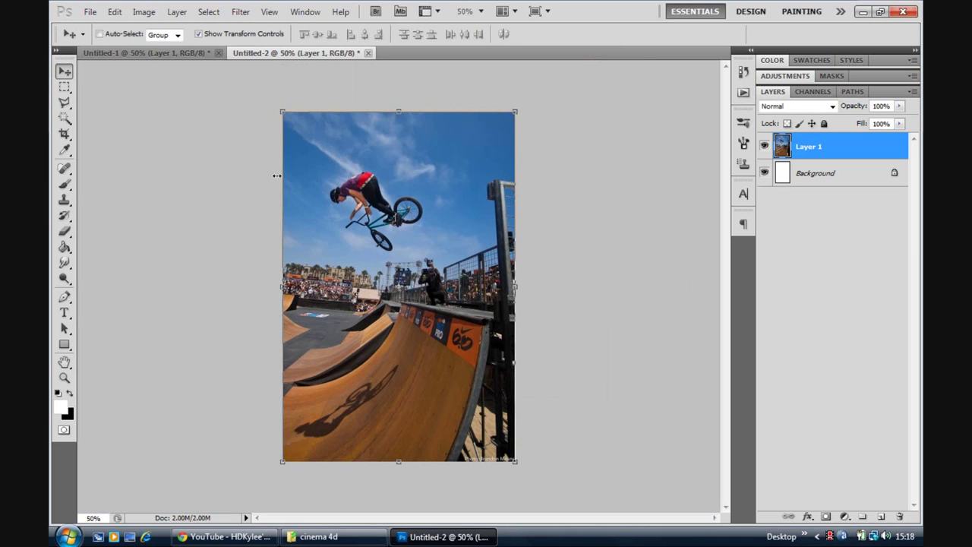
left_click(65, 297)
key("ctrl+plus")
key("ctrl+plus")
key("ctrl+plus")
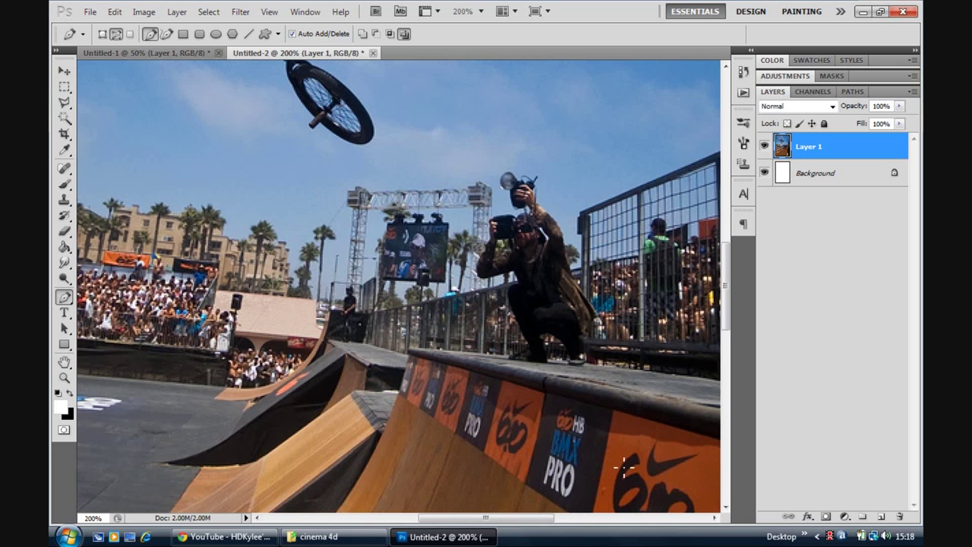
key("ctrl+minus")
left_click_drag(733, 330, 726, 393)
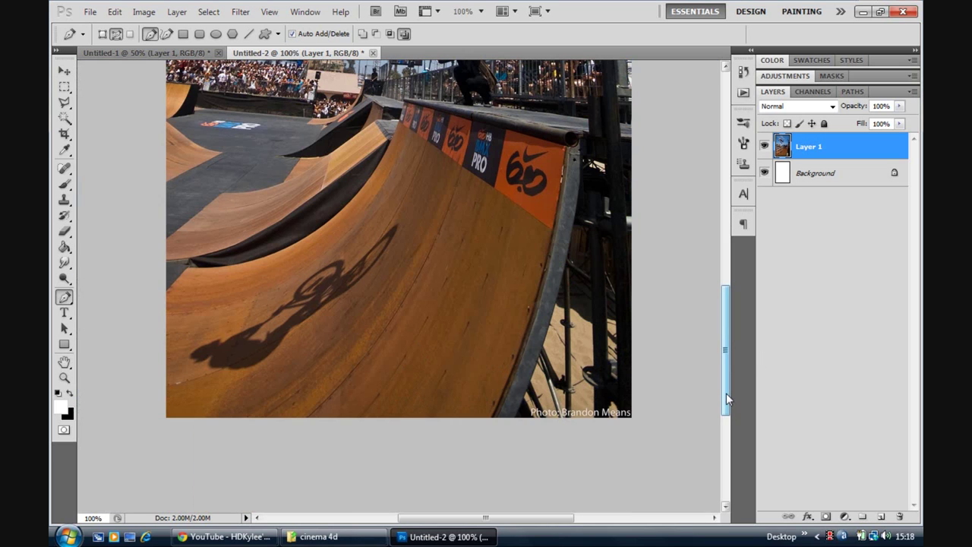
left_click(516, 416)
left_click(523, 398)
left_click(527, 387)
left_click(534, 372)
left_click(540, 354)
left_click(544, 341)
left_click(549, 324)
left_click(556, 300)
left_click(560, 283)
left_click(566, 266)
left_click(569, 251)
left_click(571, 236)
left_click(573, 221)
left_click(575, 205)
left_click(577, 188)
left_click(578, 171)
left_click(580, 154)
left_click(577, 135)
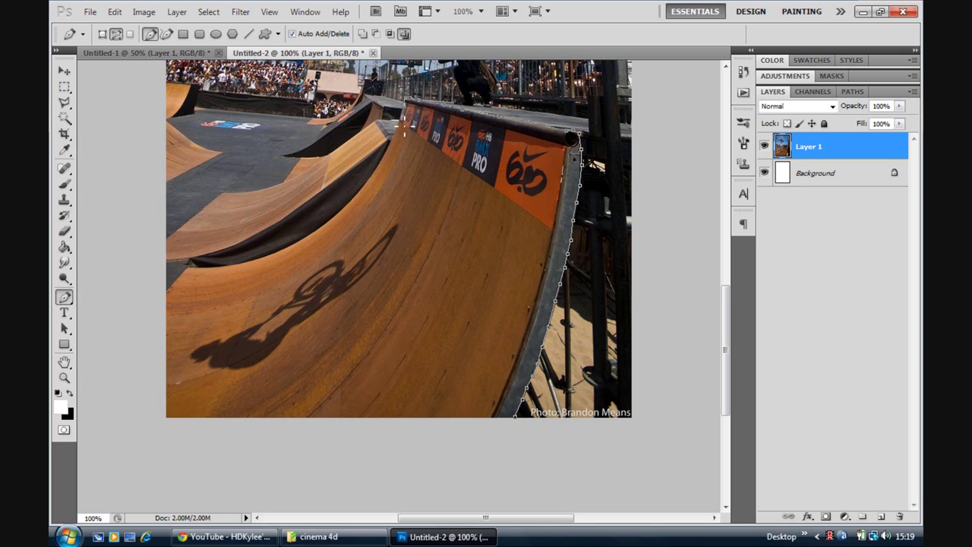
- Trace the ramp's inner curved edge down to the photo's border and close the path around its lower corner
left_click(380, 160)
left_click(373, 172)
left_click(366, 182)
left_click(360, 189)
left_click(355, 195)
mouse_move(348, 211)
left_mouse_down()
mouse_move(253, 269)
mouse_move(196, 273)
mouse_move(167, 288)
left_mouse_up()
mouse_move(160, 389)
left_mouse_down()
mouse_move(501, 449)
mouse_move(514, 419)
left_mouse_up()
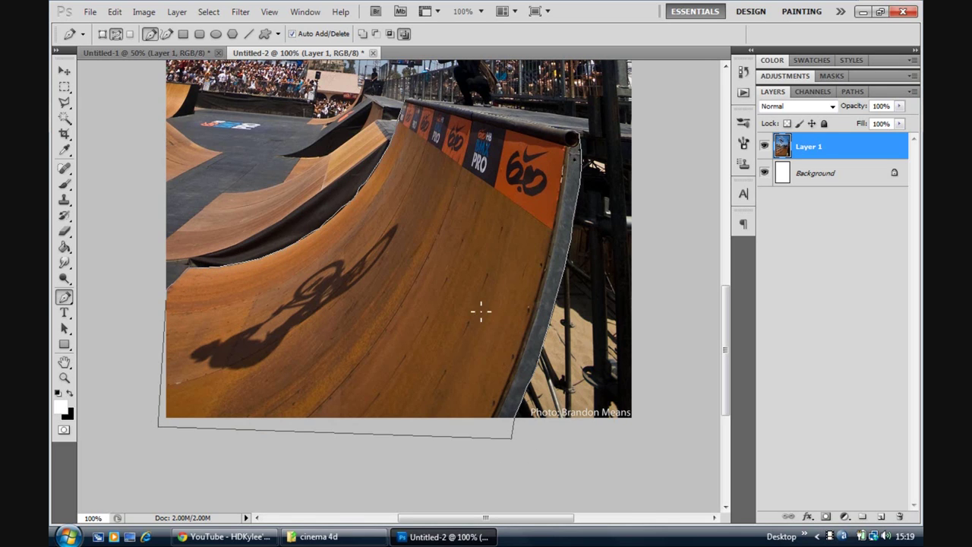
- Turn the ramp path into a selection and cut the ramp out of the colour photo
right_click(545, 338)
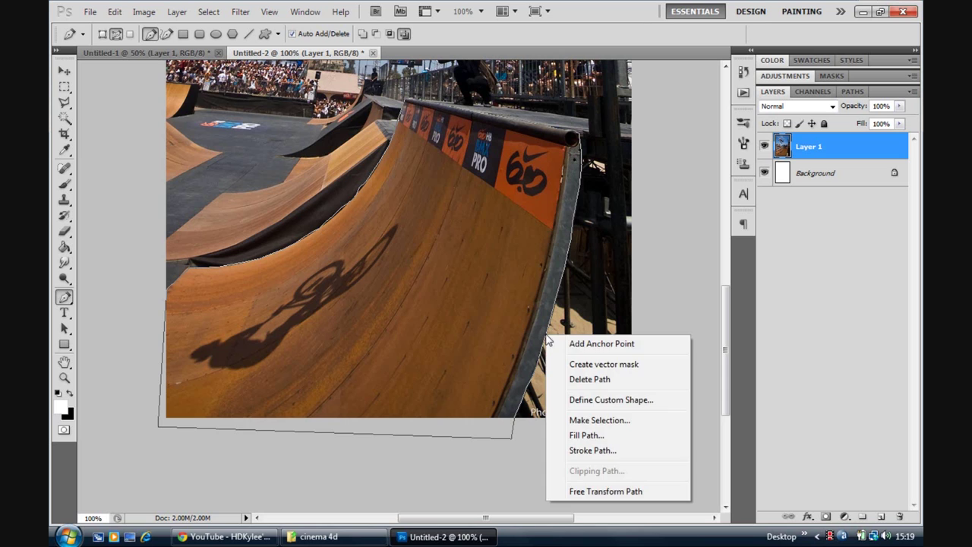
left_click(602, 417)
left_click(555, 154)
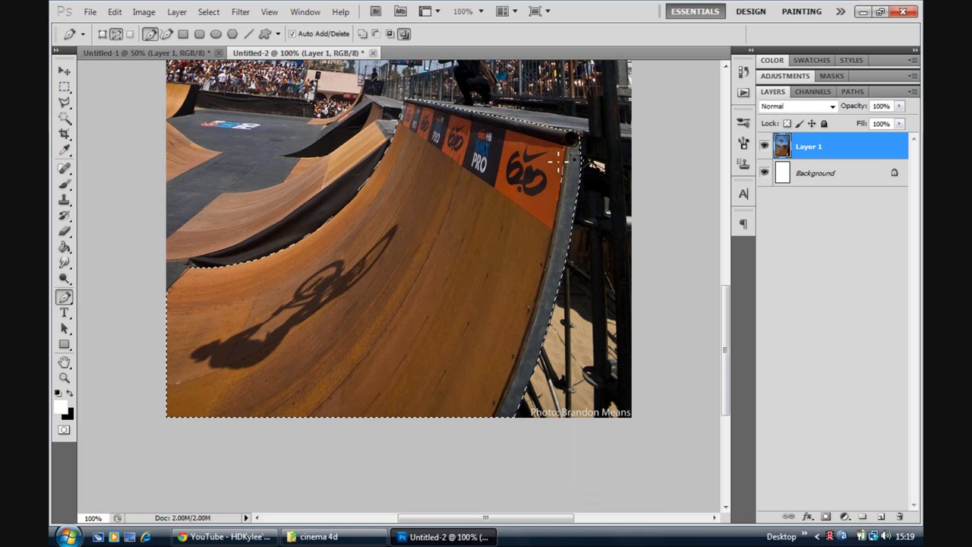
key("alt+BackSpace")
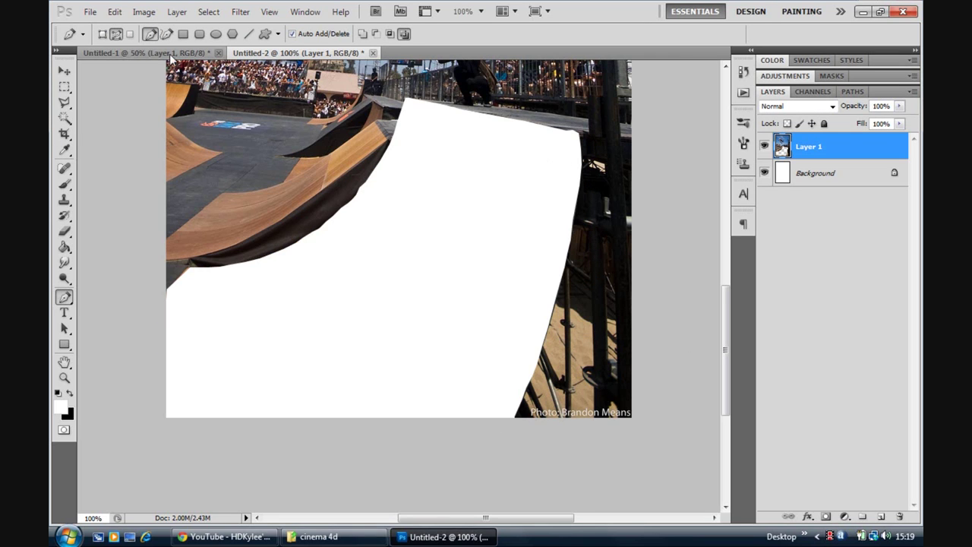
- Paste the coloured ramp into Untitled-1 and align it exactly over the grayscale ramp
key("ctrl+Tab")
key("ctrl+v")
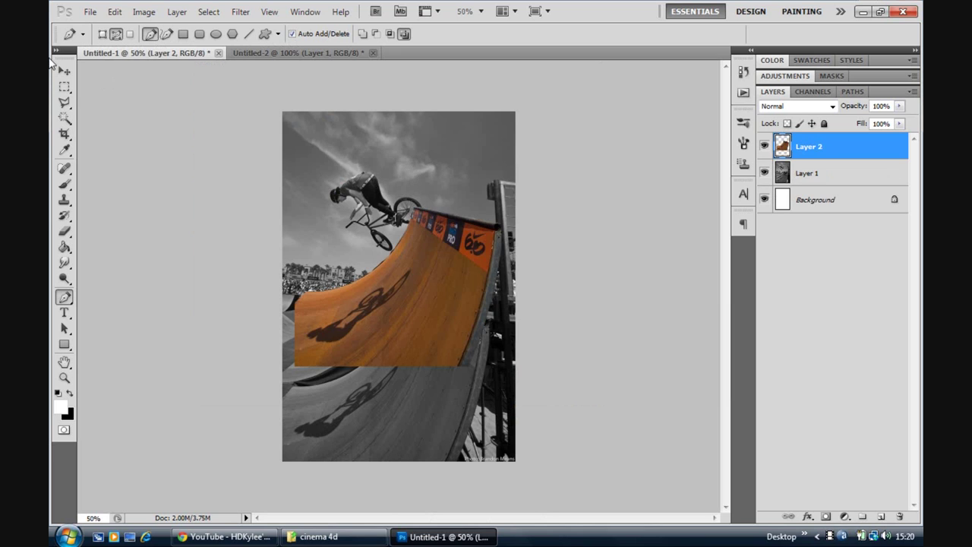
key("v")
left_click_drag(434, 301, 421, 397)
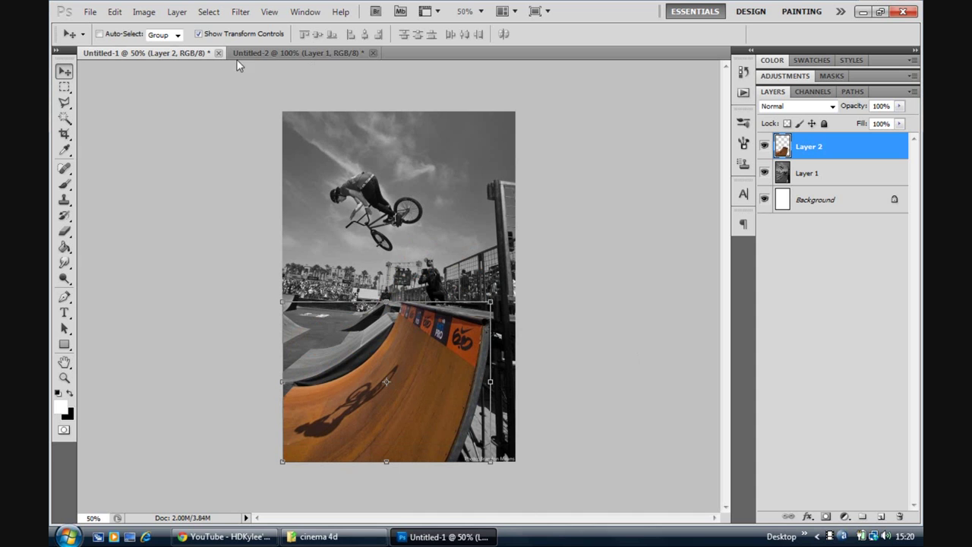
- In Untitled-2, start a Pen path at the front wheel's hub, along the tyre's inner edge and around the fork crown
left_click(280, 51)
left_click_drag(726, 311, 786, 220)
key("ctrl+plus")
key("ctrl+plus")
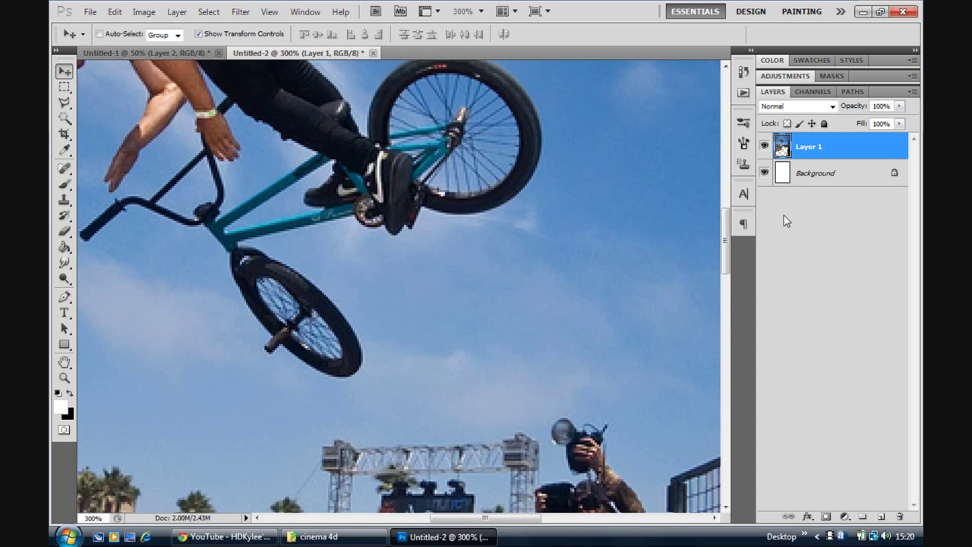
left_click_drag(727, 266, 741, 241)
left_click_drag(504, 521, 483, 526)
left_click_drag(724, 213, 725, 216)
left_click(65, 298)
left_click(393, 499)
left_click(400, 493)
left_click(381, 473)
left_click(370, 459)
left_click(361, 441)
left_click(359, 429)
left_click(367, 420)
left_click(386, 424)
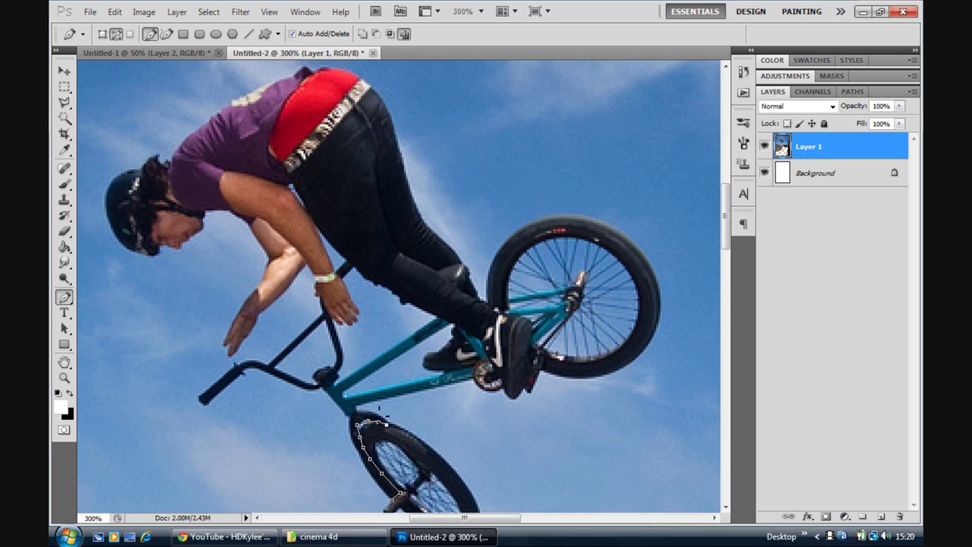
left_click(354, 410)
- Continue the path along the bike's lower frame tube, around the sprocket and shoe, and up to the rear hub
left_click(474, 377)
left_click(499, 390)
left_click(527, 388)
left_click(534, 377)
left_click(537, 362)
left_click(534, 345)
left_click(566, 318)
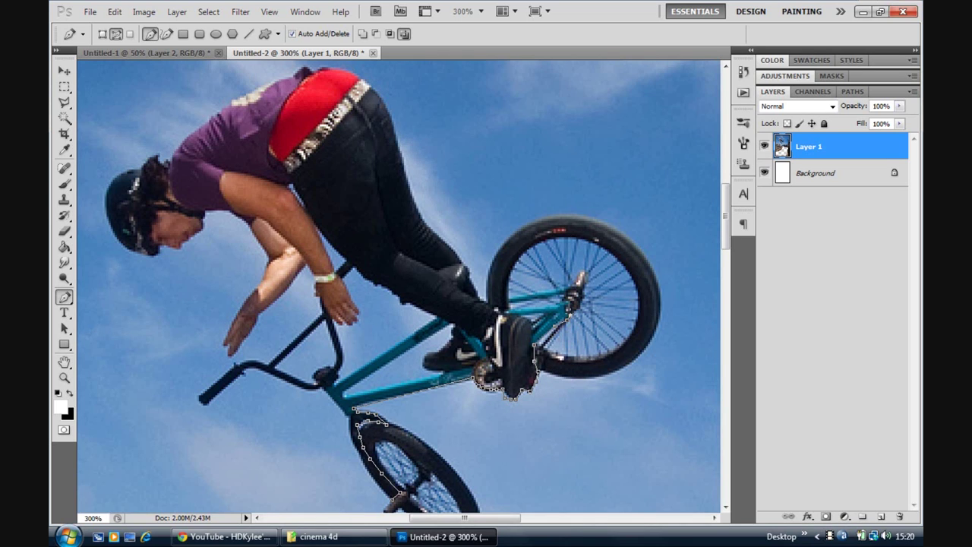
left_click(565, 310)
left_click(566, 300)
left_click(566, 287)
- Continue the path from the rear hub past the shoe and up the back of the rider's leg to the waist
left_click(509, 297)
left_click(508, 309)
left_click(496, 310)
left_click(484, 301)
left_click(479, 295)
left_click(474, 285)
left_click(469, 277)
left_click(463, 264)
left_click(448, 246)
left_click(435, 231)
left_click(416, 202)
left_click(408, 184)
left_click(403, 153)
left_click(395, 127)
left_click(388, 110)
left_click(377, 86)
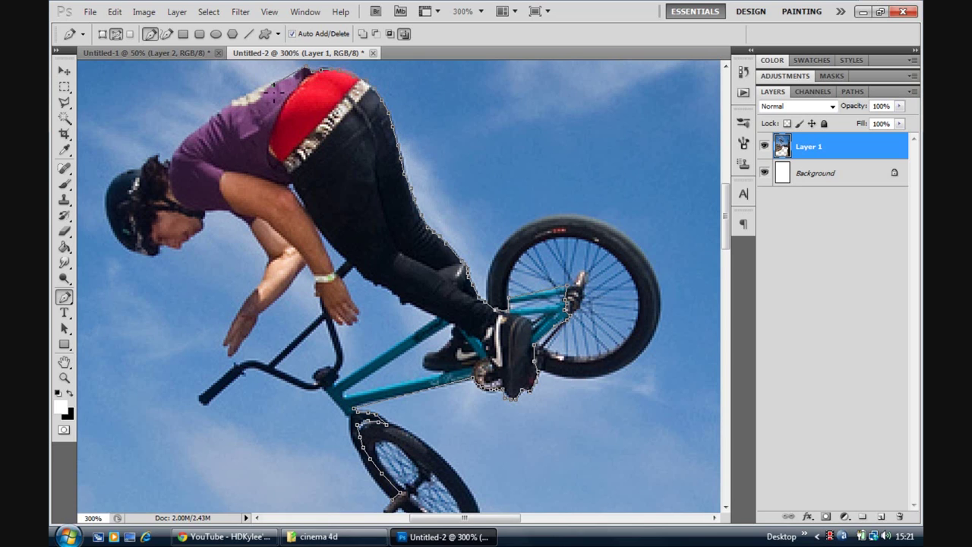
- Continue the path along the rider's back, around the helmet and face, and around the far arm and hand
left_click(204, 123)
left_click(195, 131)
left_click(187, 140)
left_click(181, 148)
left_click(175, 157)
left_click(167, 163)
left_click(159, 164)
mouse_move(131, 175)
left_mouse_down()
mouse_move(108, 188)
mouse_move(109, 214)
mouse_move(137, 262)
mouse_move(186, 256)
mouse_move(182, 243)
mouse_move(204, 220)
mouse_move(236, 215)
mouse_move(270, 272)
left_mouse_up()
mouse_move(231, 323)
left_mouse_down()
mouse_move(237, 357)
mouse_move(261, 312)
mouse_move(310, 271)
mouse_move(319, 275)
mouse_move(316, 302)
left_mouse_up()
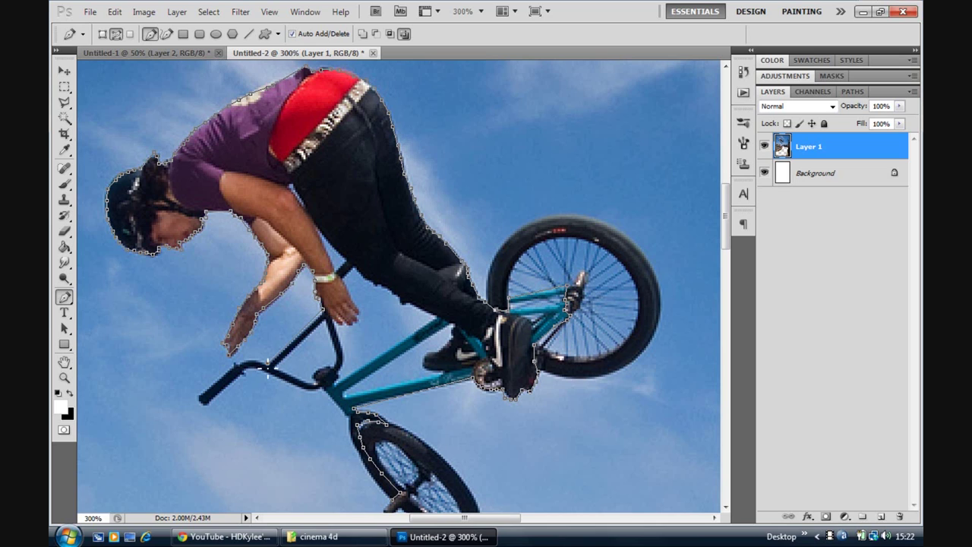
- Trace the handlebars and front fork, and close the rider's outline at the front wheel's hub
mouse_move(279, 372)
left_mouse_down()
mouse_move(245, 369)
mouse_move(208, 401)
left_mouse_up()
left_click(201, 398)
left_click(247, 370)
left_click_drag(268, 382, 323, 387)
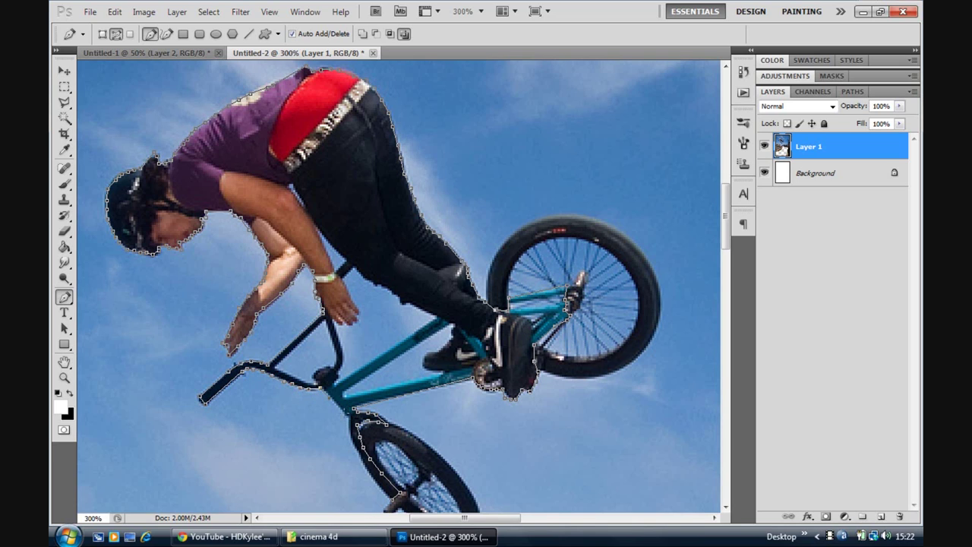
left_click_drag(351, 425, 373, 487)
left_click(390, 500)
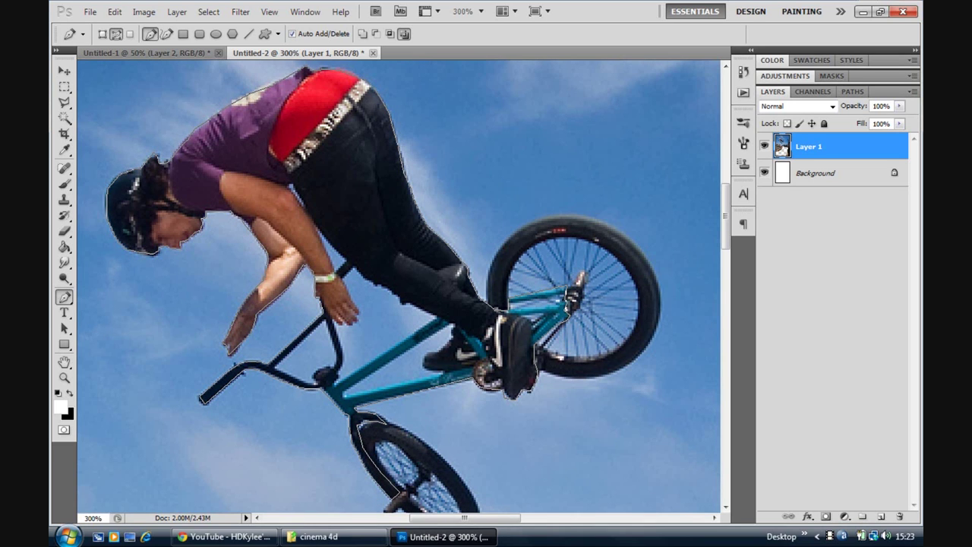
- Trace the openings between the bike's frame tubes as separate paths
left_click(561, 296)
left_click(563, 304)
left_click(452, 322)
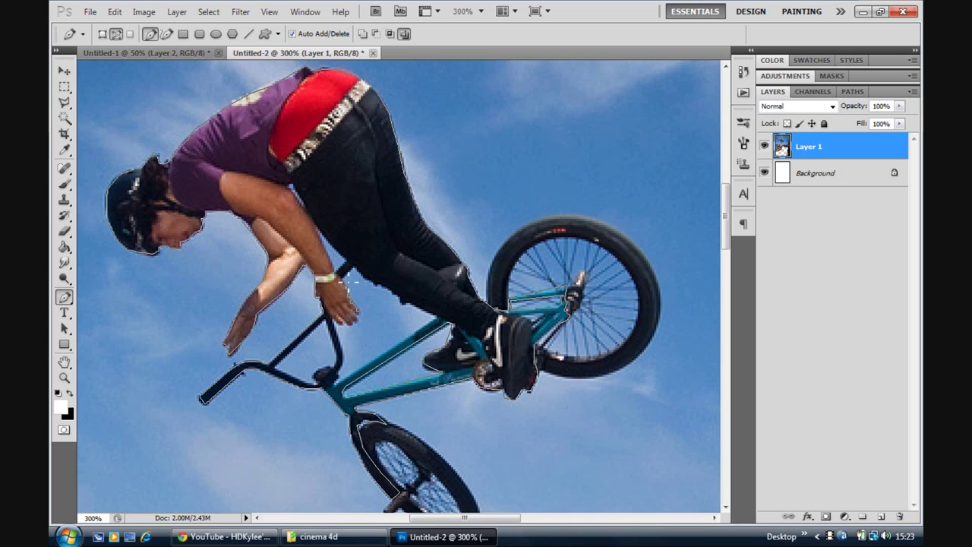
- Trace the opening bounded by the underside of the rider's legs, the frame, the handlebar stem and the near hand
left_click(380, 285)
left_click(390, 288)
left_click(397, 294)
left_click(400, 304)
left_click_drag(428, 307, 438, 313)
mouse_move(334, 388)
left_mouse_down()
mouse_move(351, 364)
mouse_move(340, 353)
mouse_move(338, 323)
left_mouse_up()
left_click(347, 325)
left_click(354, 324)
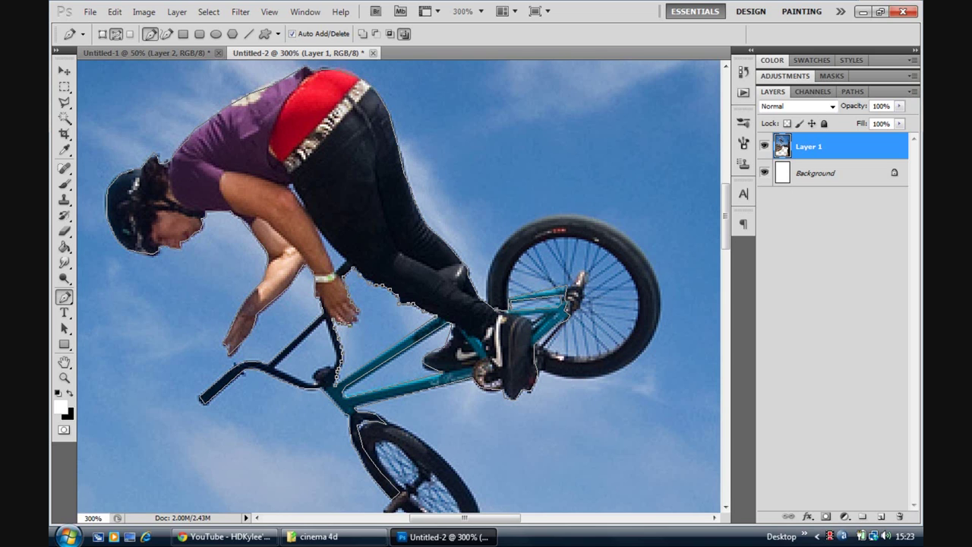
left_click(358, 312)
- Trace the opening inside the handlebars and the gap between the rider's near arm and thigh
mouse_move(319, 327)
left_mouse_down()
mouse_move(282, 375)
mouse_move(304, 388)
mouse_move(334, 368)
mouse_move(325, 325)
mouse_move(352, 279)
left_mouse_up()
left_click(328, 241)
left_click(318, 228)
mouse_move(338, 270)
left_mouse_down()
mouse_move(319, 217)
mouse_move(290, 187)
mouse_move(300, 212)
left_mouse_up()
left_click(301, 212)
- Turn the rider and bike paths into a selection and cut them out of the colour photo
right_click(453, 389)
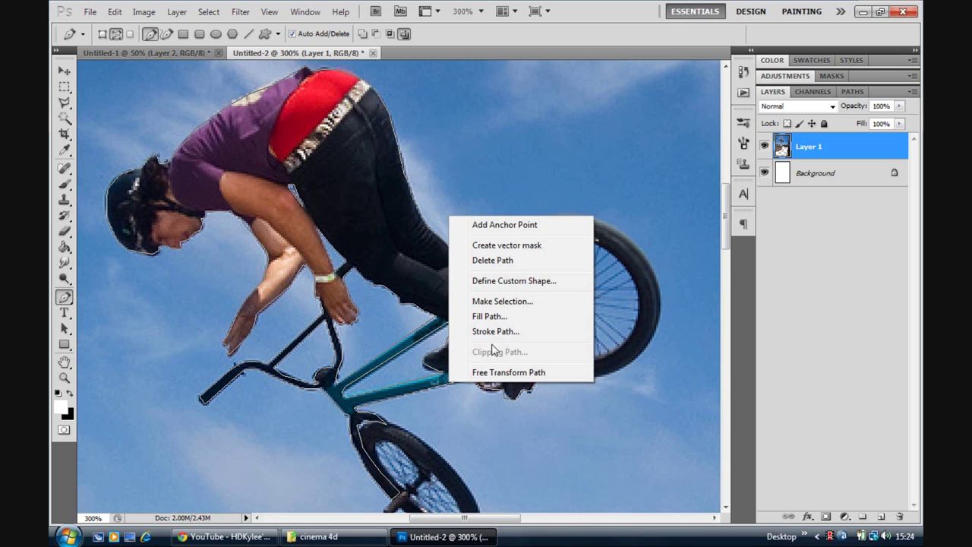
left_click(523, 302)
left_click(554, 155)
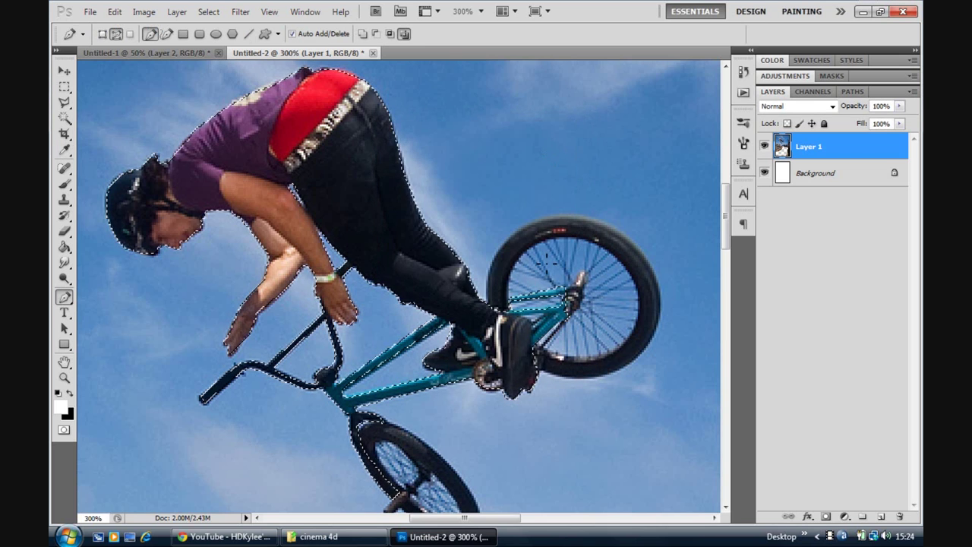
key("alt+BackSpace")
- Paste the coloured rider into Untitled-1 and align the cutout over the grayscale rider
left_click(203, 56)
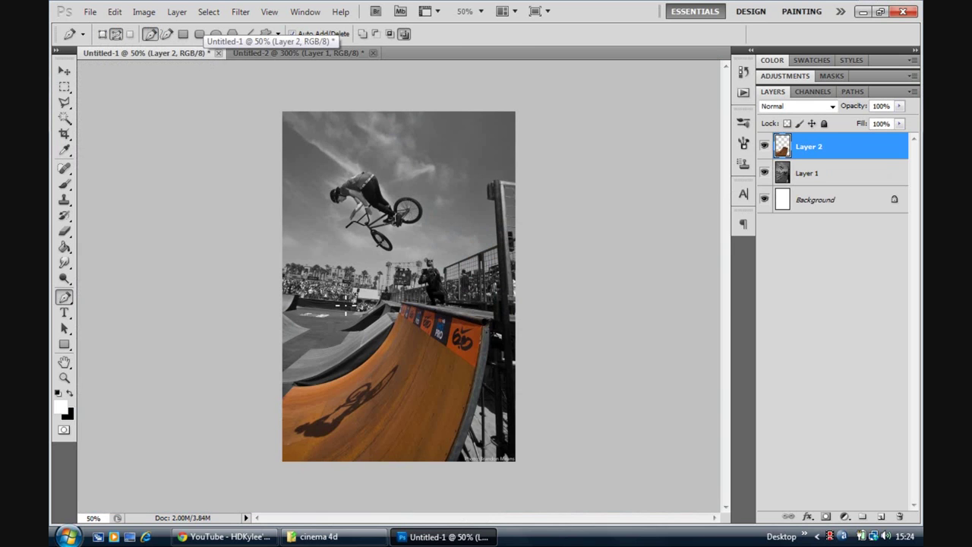
key("ctrl+v")
left_click(64, 70)
left_click_drag(397, 297, 377, 220)
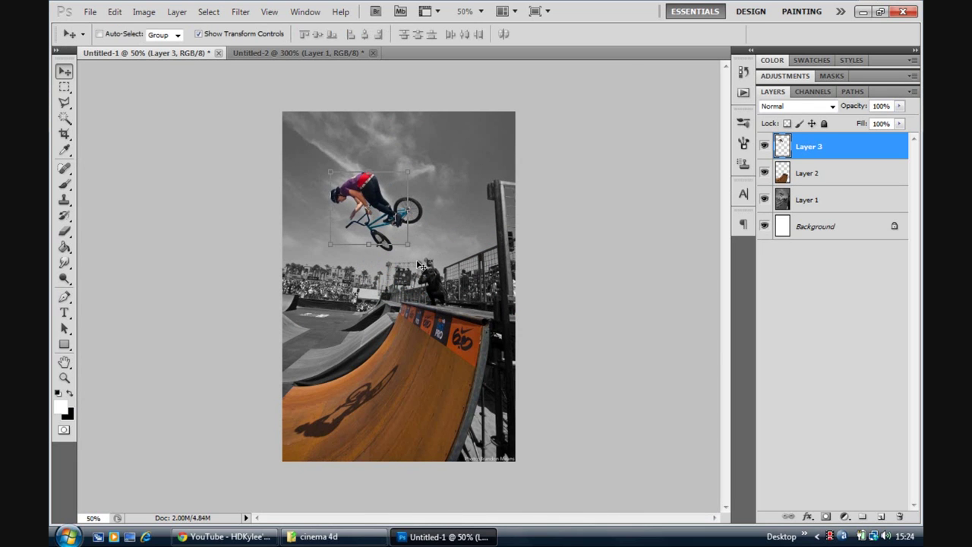
- Draw a black rectangle banner across the full width of the photo near its upper edge
key("ctrl+plus")
key("ctrl+plus")
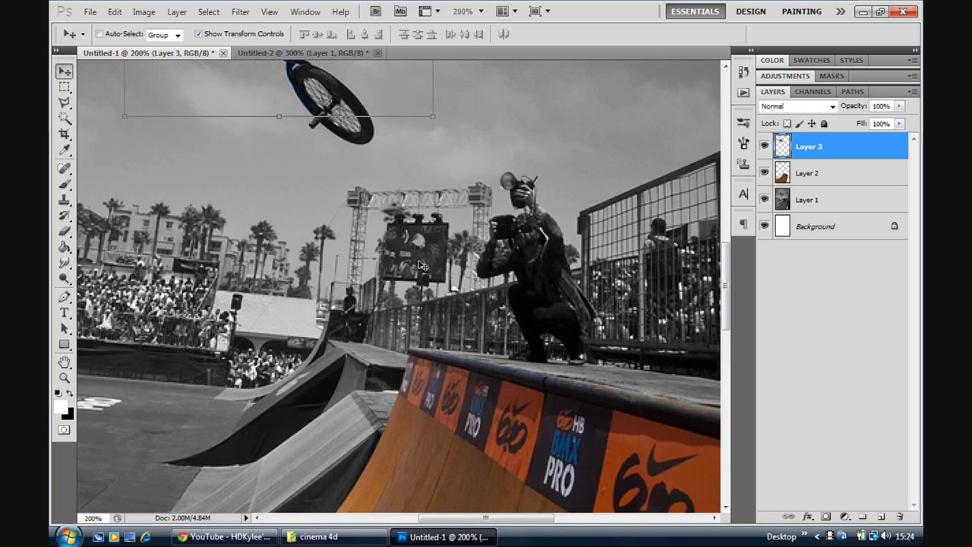
left_click_drag(726, 288, 735, 230)
key("ctrl+minus")
key("ctrl+minus")
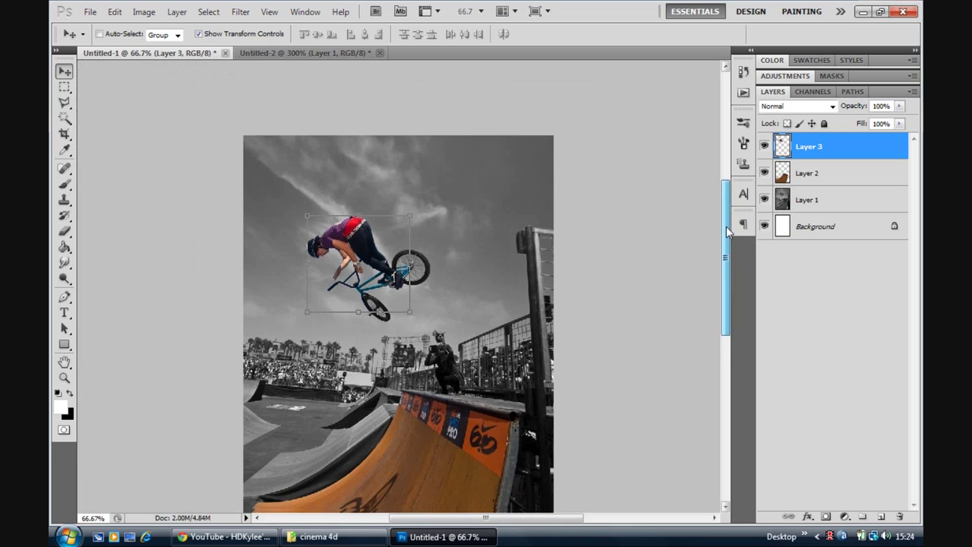
left_click_drag(726, 227, 726, 239)
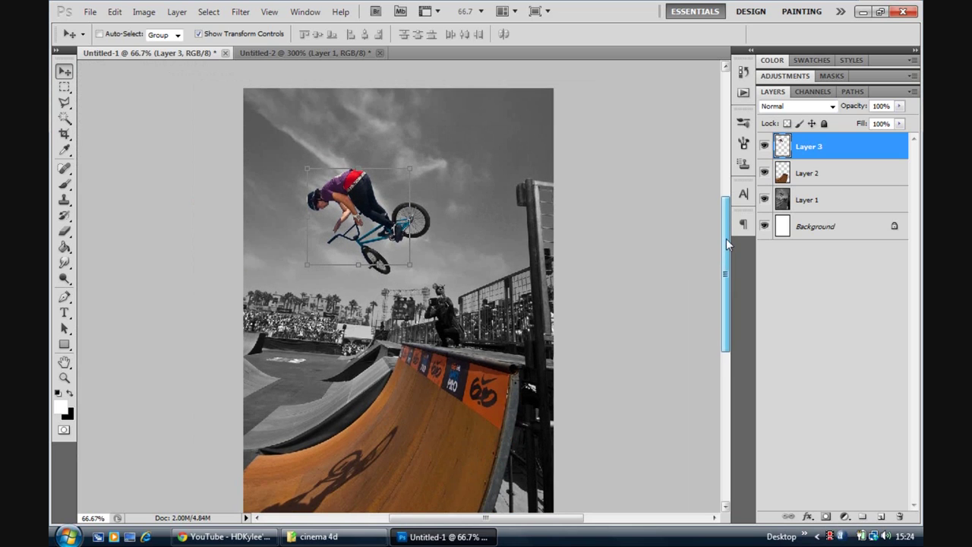
left_click(64, 344)
left_click(69, 392)
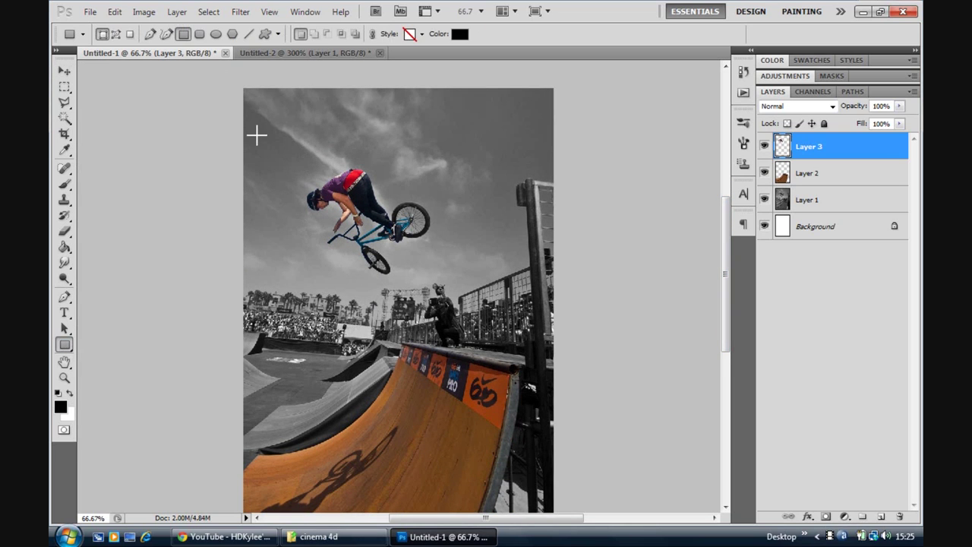
left_click_drag(235, 94, 575, 138)
- Choose the Type tool and set the text colour to white
left_click(63, 312)
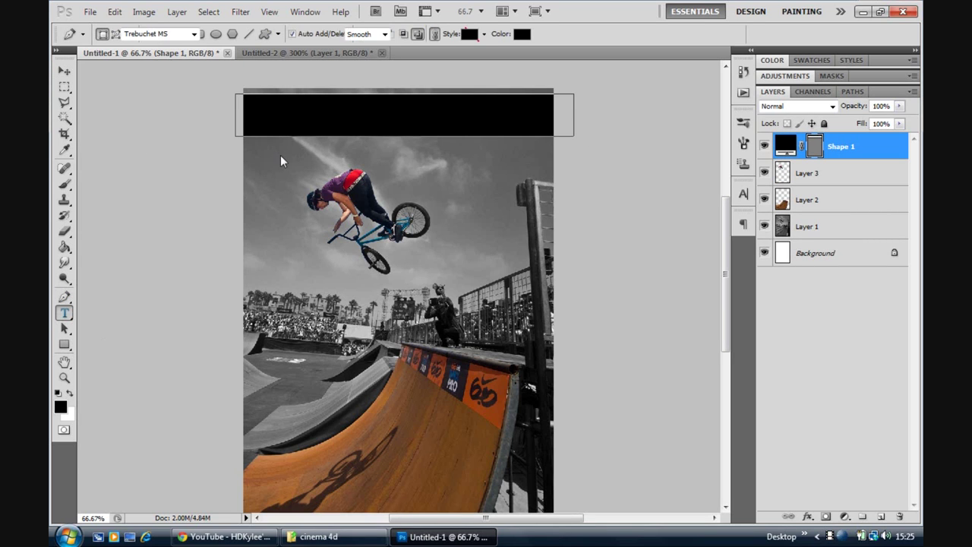
left_click(469, 33)
left_click(339, 387)
left_click(656, 382)
left_click(262, 120)
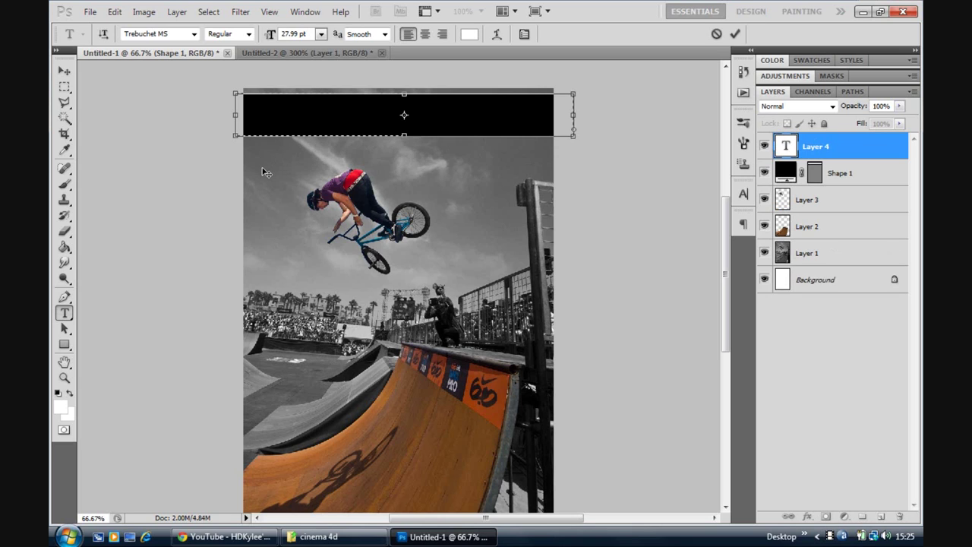
left_click(630, 203)
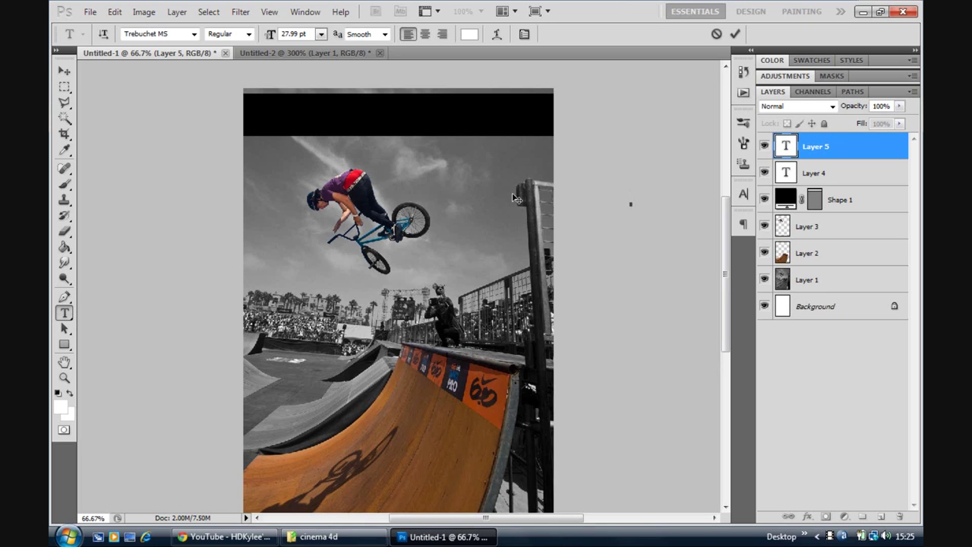
left_click(790, 146)
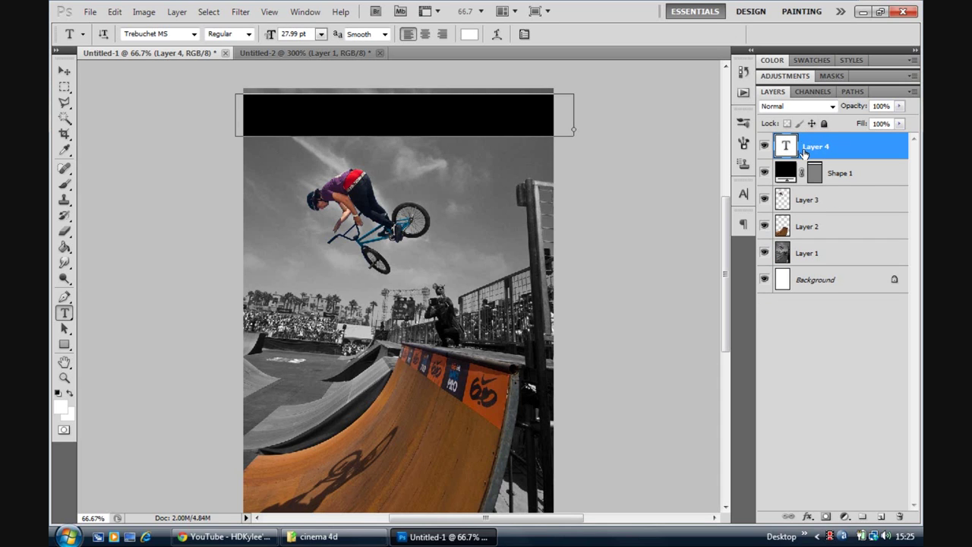
- Add the white title "GARRETT REYNOLDS", enlarge it to 42.99 pt and place it on the black banner
left_click(278, 249)
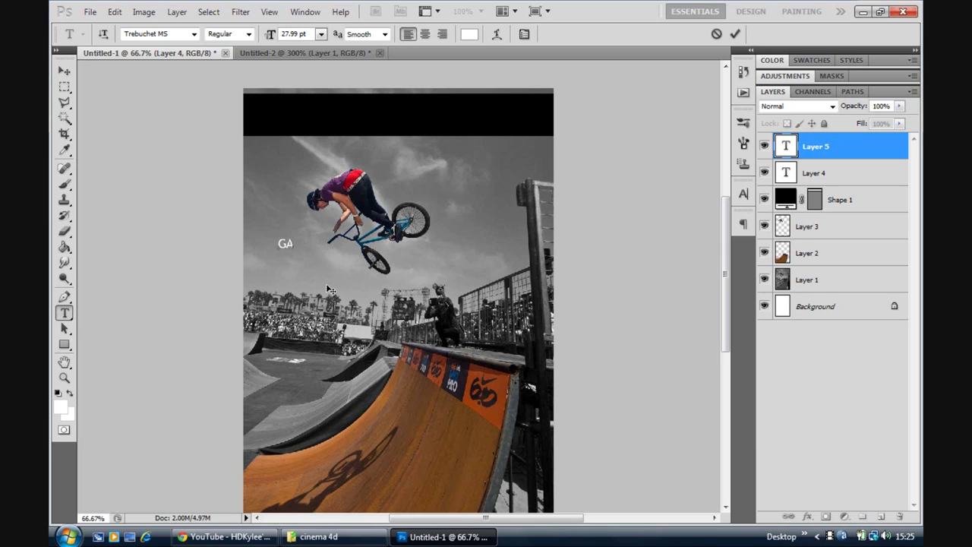
type("GARRETT REYNOLDS")
left_click_drag(386, 244, 273, 228)
left_click_drag(270, 43, 279, 38)
left_click(66, 72)
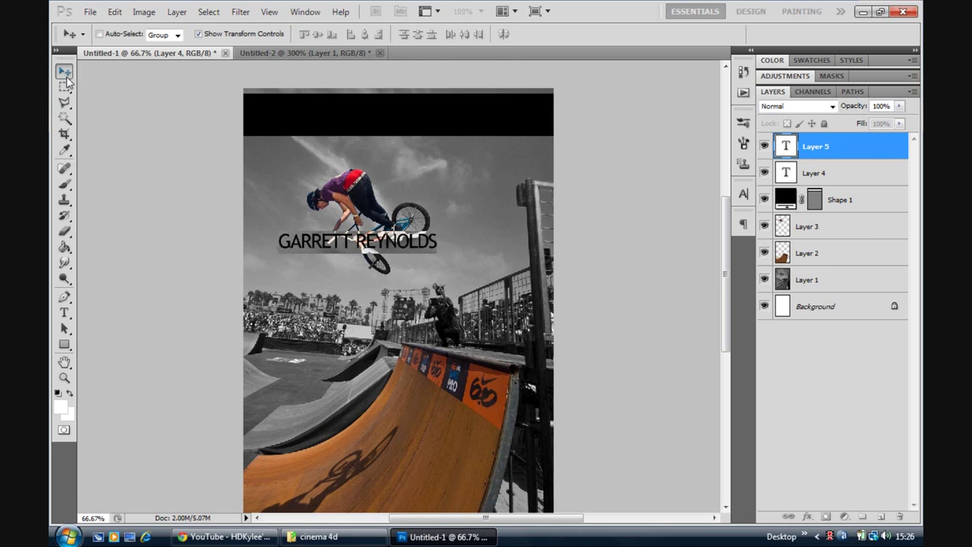
left_click_drag(347, 250, 322, 124)
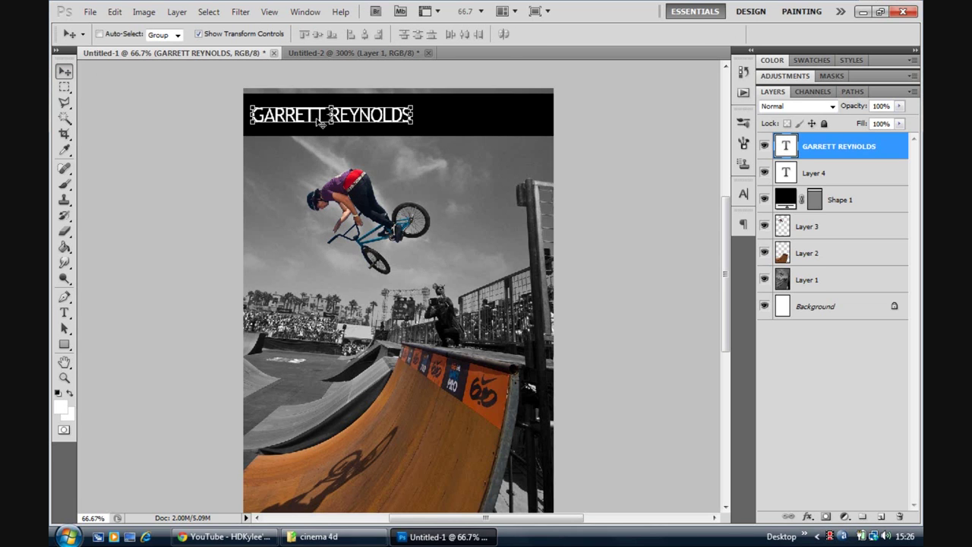
- Set the title to 47.99 pt with tracking 0 and scale it slightly wider across the banner
double_click(785, 148)
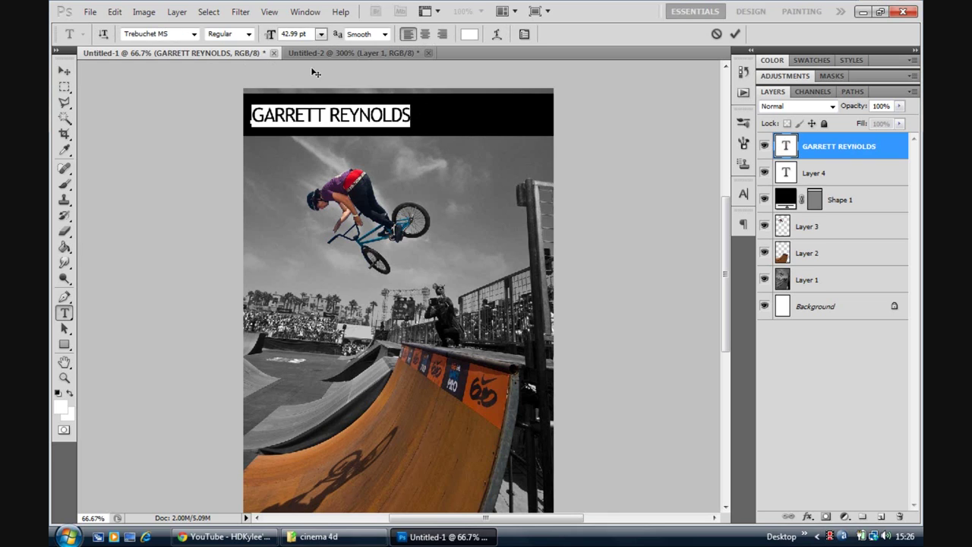
left_click_drag(270, 40, 274, 40)
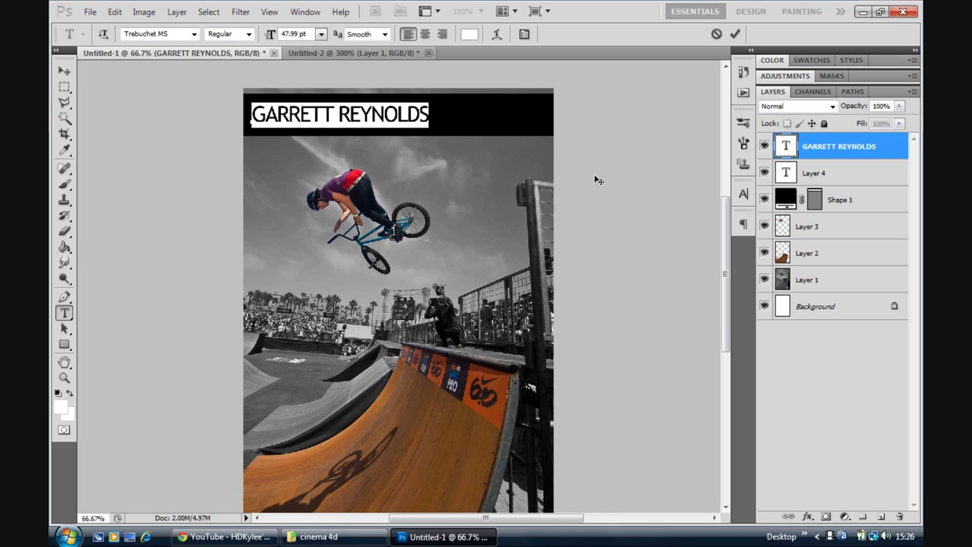
left_click(743, 196)
left_click_drag(667, 228, 672, 242)
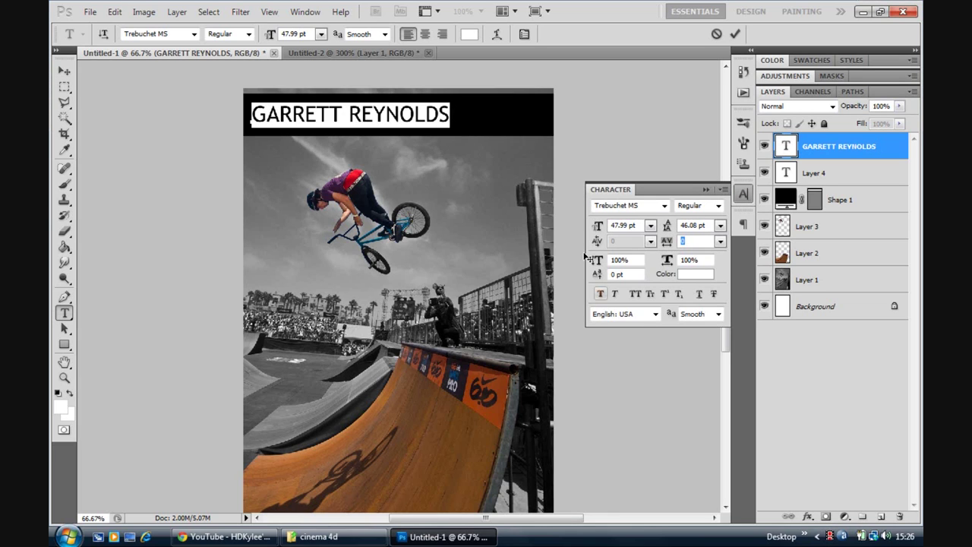
key("ctrl")
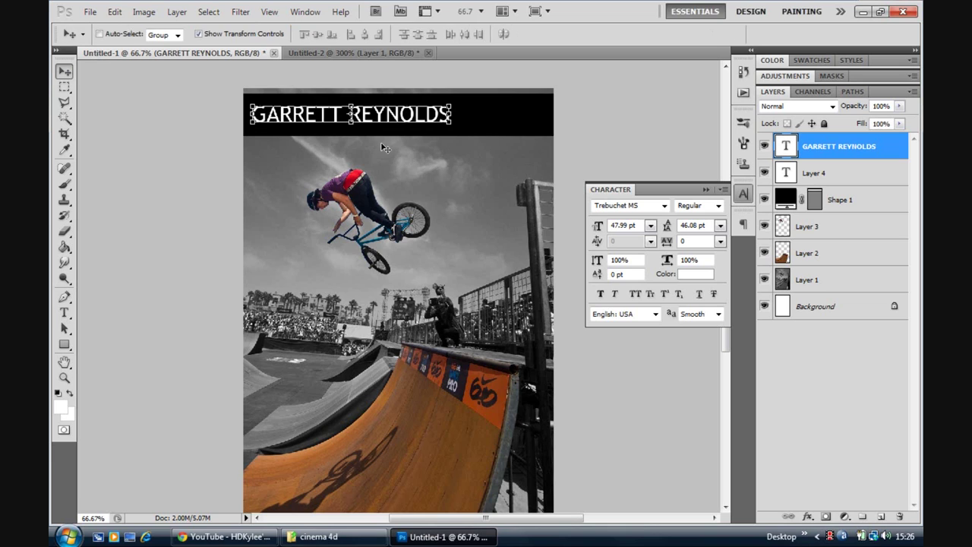
left_click_drag(450, 127, 431, 116)
key("Return")
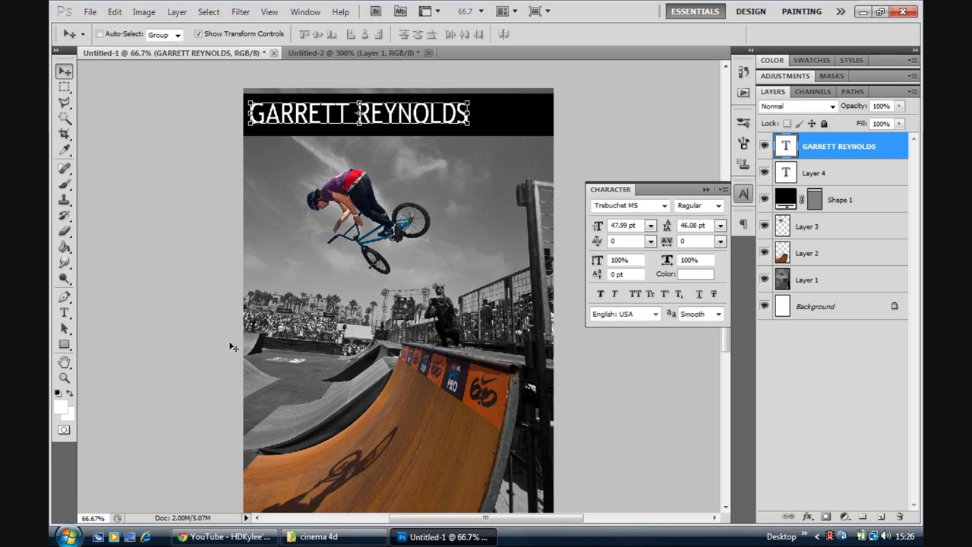
- Bring the orange 6.0 logo from the cinema 4d folder into the poster and place it at a reduced size
mouse_move(279, 539)
left_click(320, 544)
left_click_drag(589, 148, 473, 484)
left_click_drag(456, 316, 485, 219)
left_click_drag(582, 104, 416, 204)
key("Return")
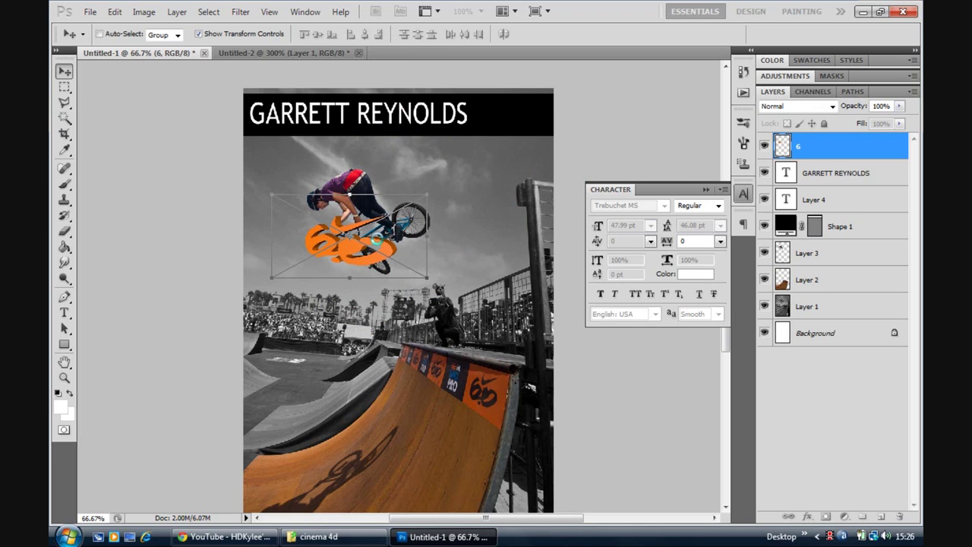
- Move the 6.0 logo onto the banner beside the title and rotate it to -16.45°
left_click_drag(366, 262, 526, 135)
key("ctrl+t")
mouse_move(575, 62)
left_mouse_down()
mouse_move(577, 70)
mouse_move(565, 54)
left_mouse_up()
left_click_drag(565, 55, 308, 69)
left_click_drag(576, 76, 608, 84)
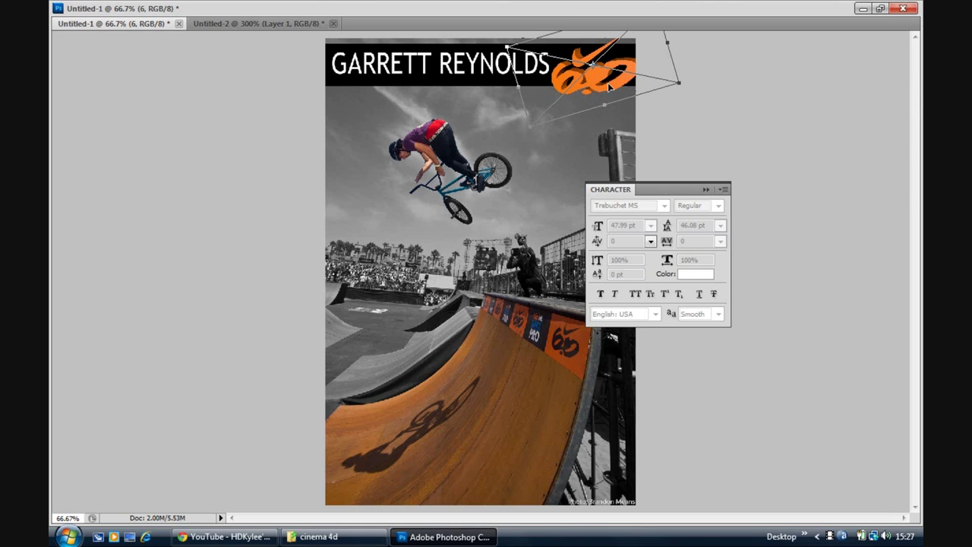
- Collapse the character settings and restore the document to a smaller window in the middle of the workspace
left_click(706, 190)
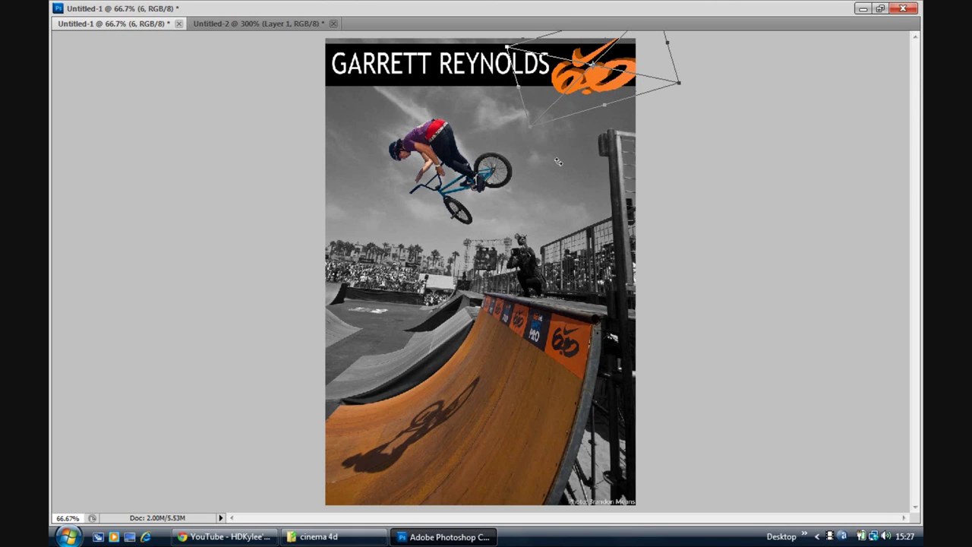
left_click(880, 8)
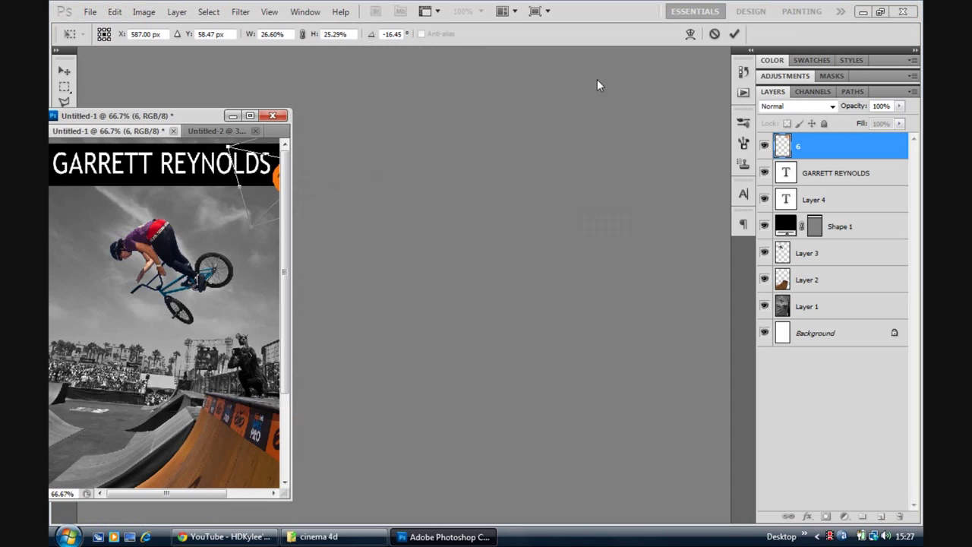
left_click_drag(174, 121, 420, 98)
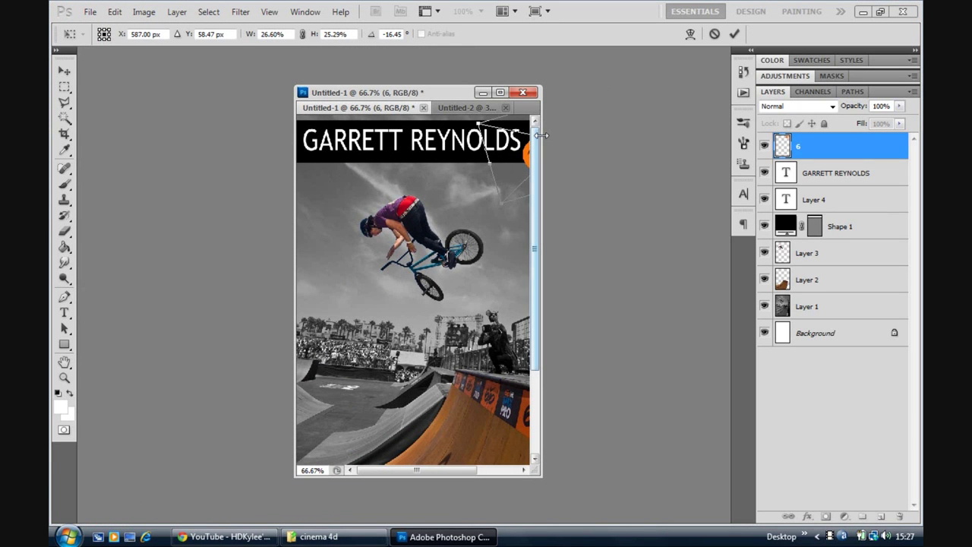